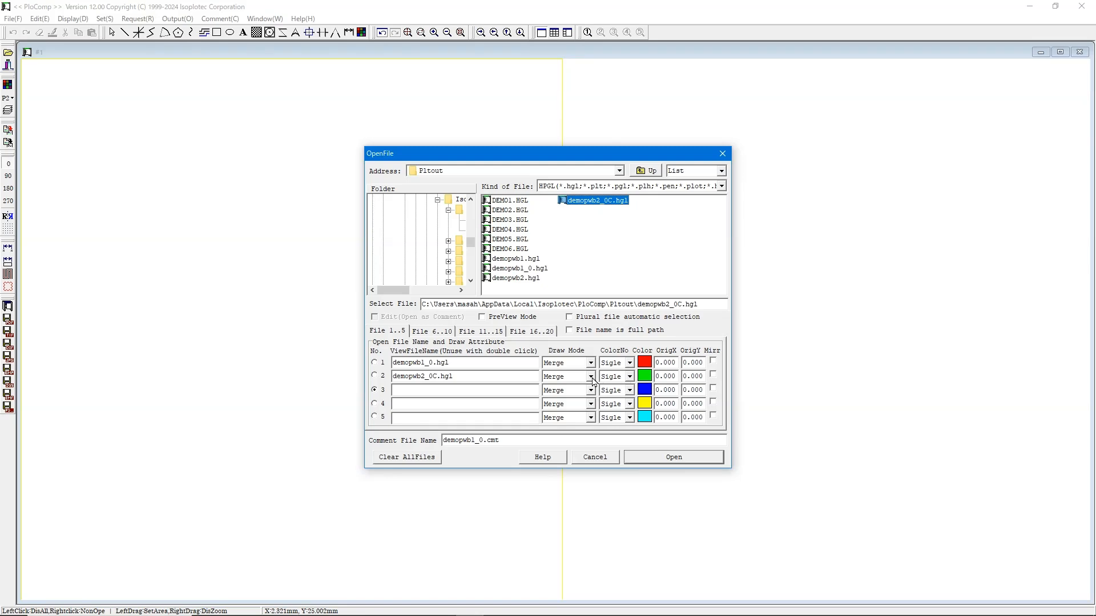
Open demopwb1_0.hgl and demopwb2_0C.hgl in Merge mode, and set the pen options to ignore the FP,RA,RR,WG paint commands
left_click(674, 458)
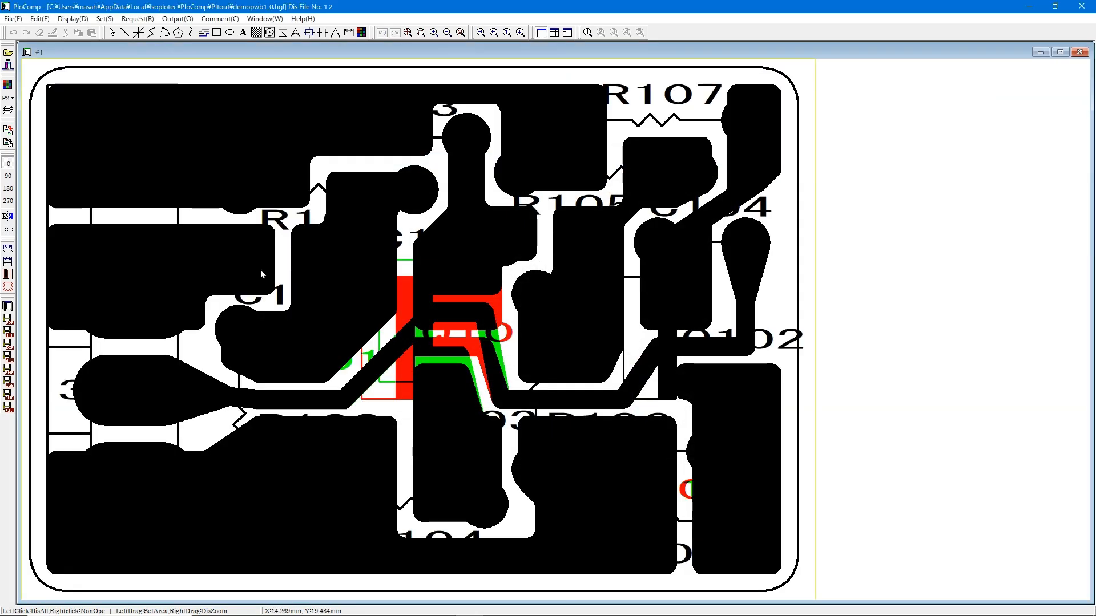
left_click(105, 20)
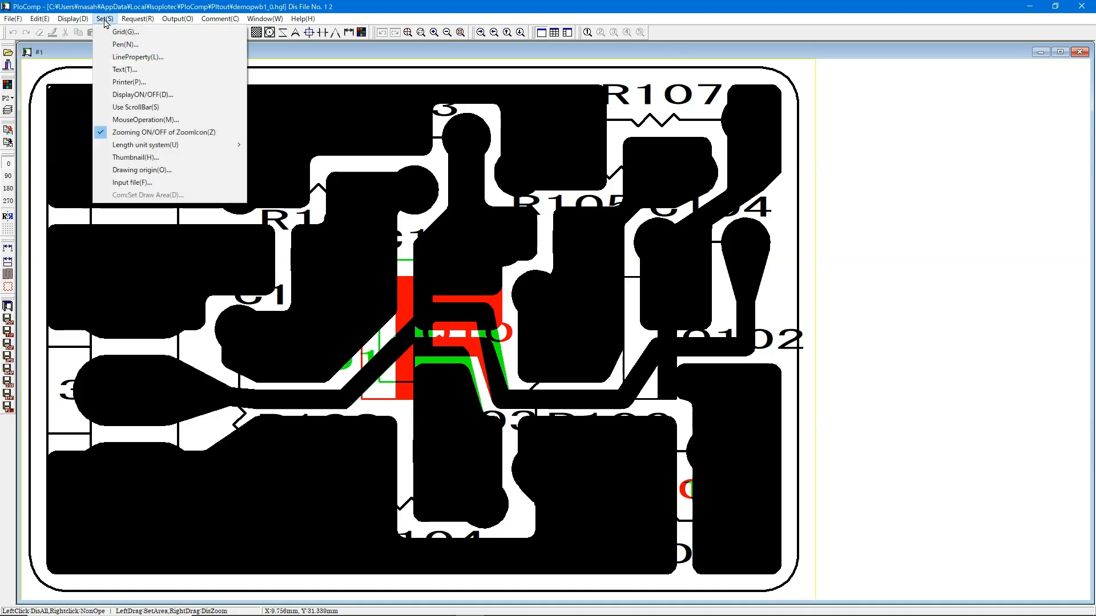
left_click(121, 45)
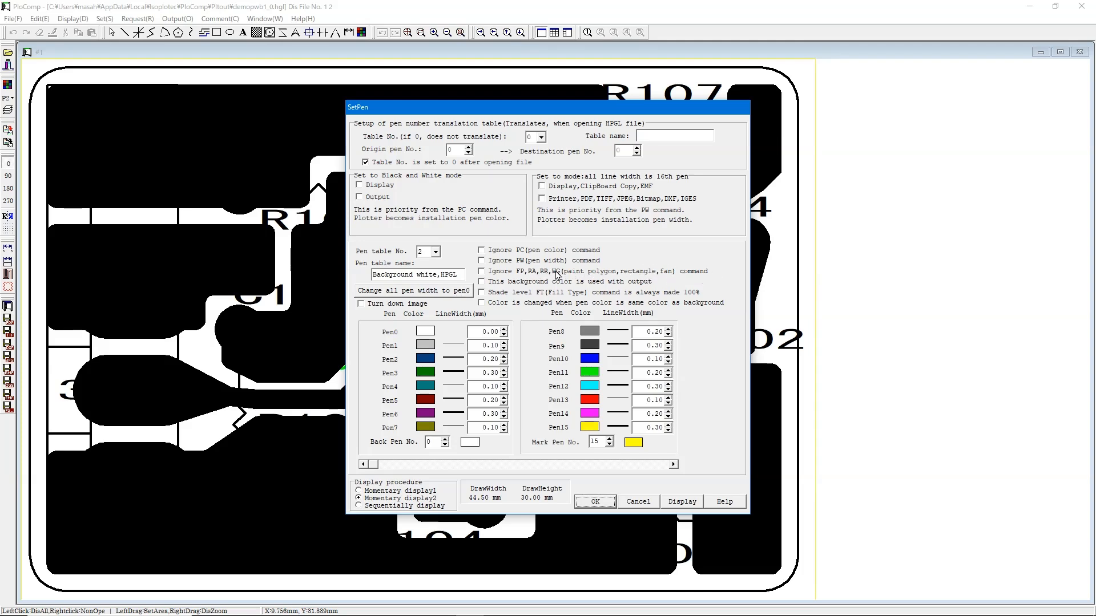
left_click(482, 272)
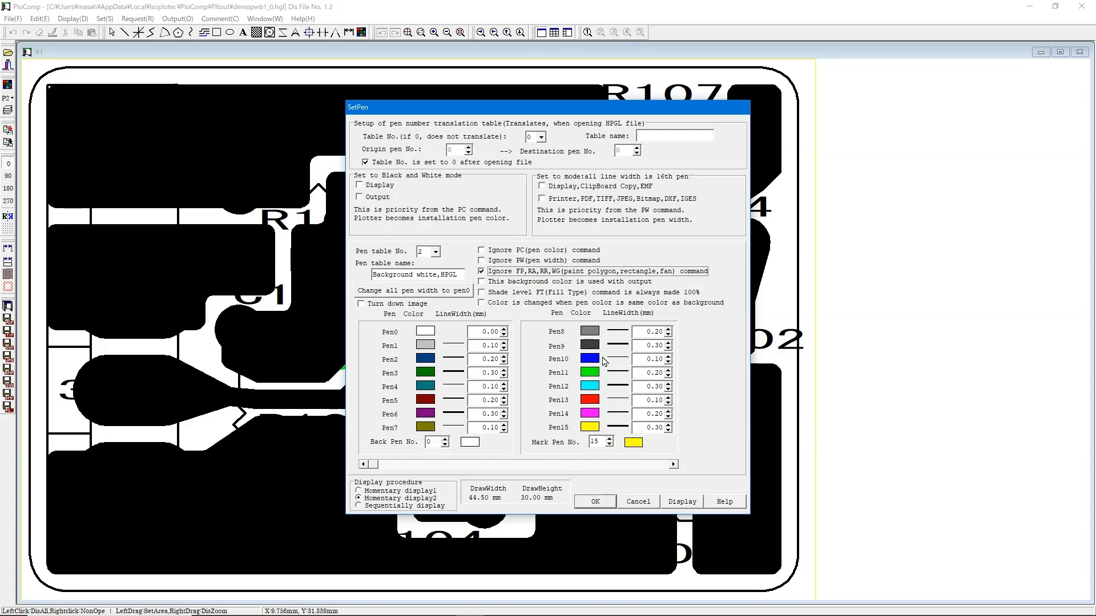
left_click(597, 502)
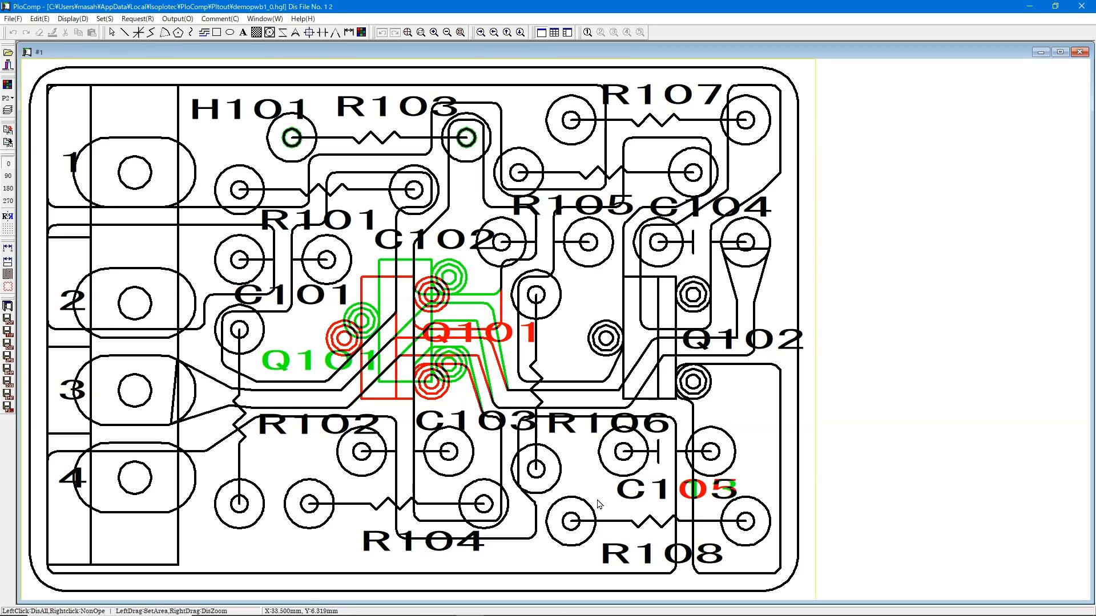
View drawing file 1 alone and drawing file 2 alone, and return to the merged display of both
key("1")
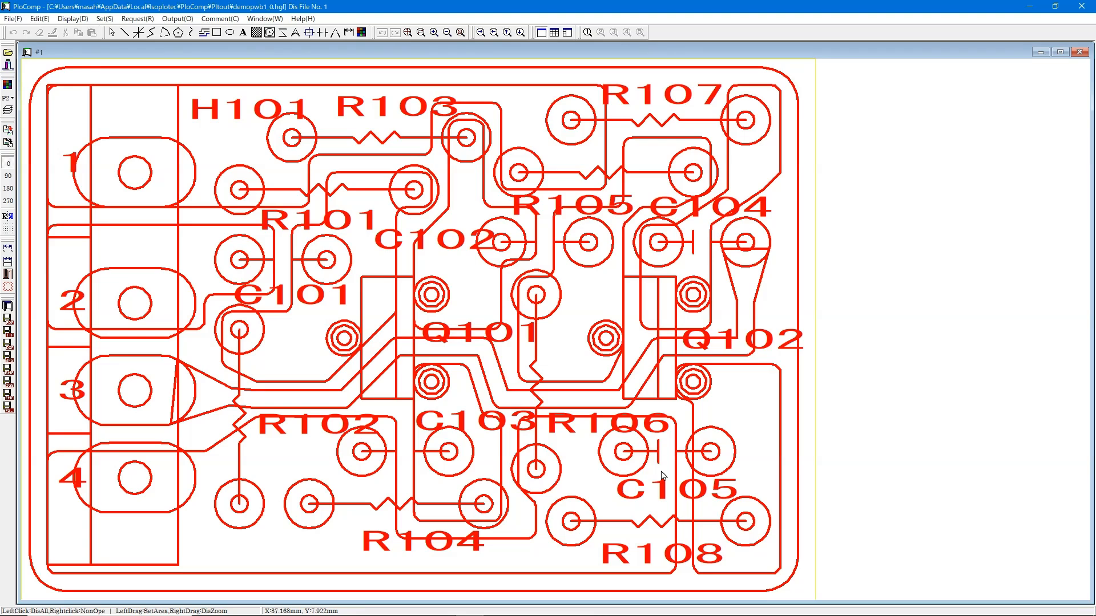
key("2")
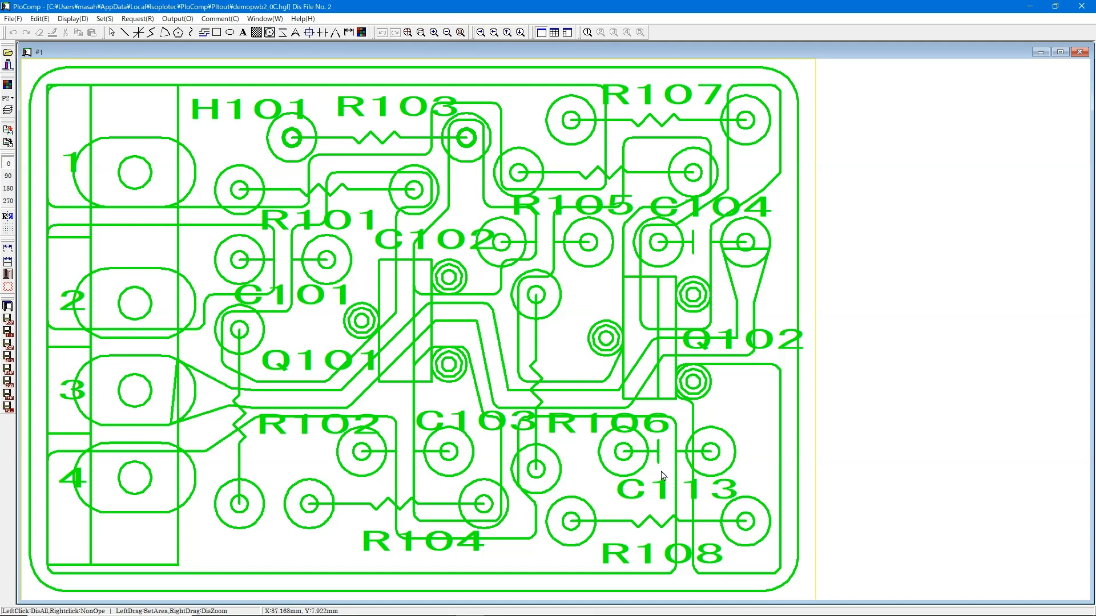
left_click(661, 471)
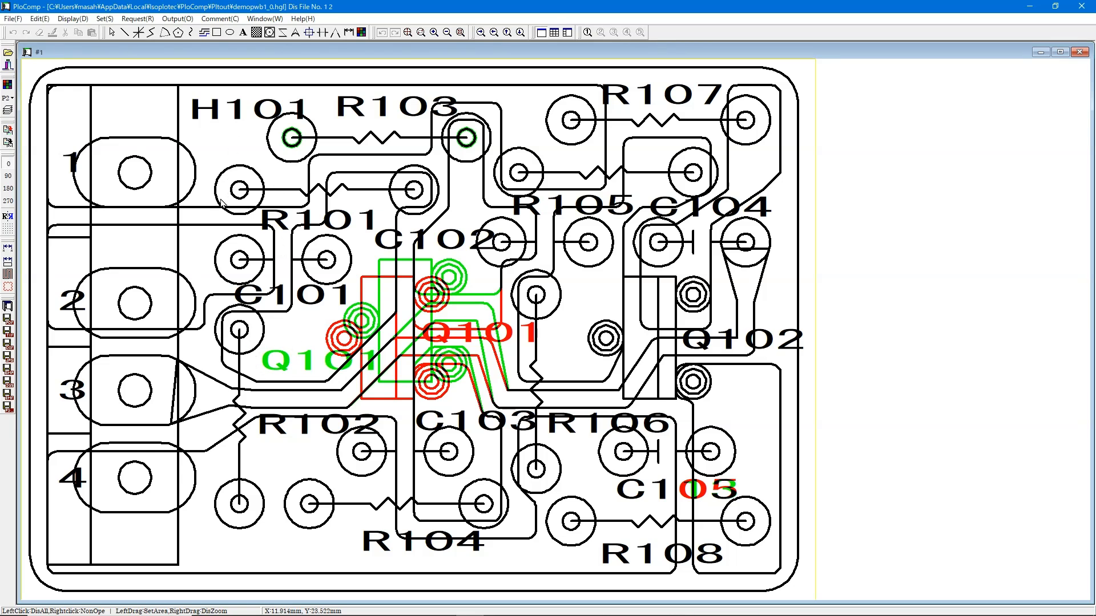
Run a change area search between demopwb1_0.hgl and demopwb2_0C.hgl, outputting cloud shape marks as comments on layer 6
left_click(143, 19)
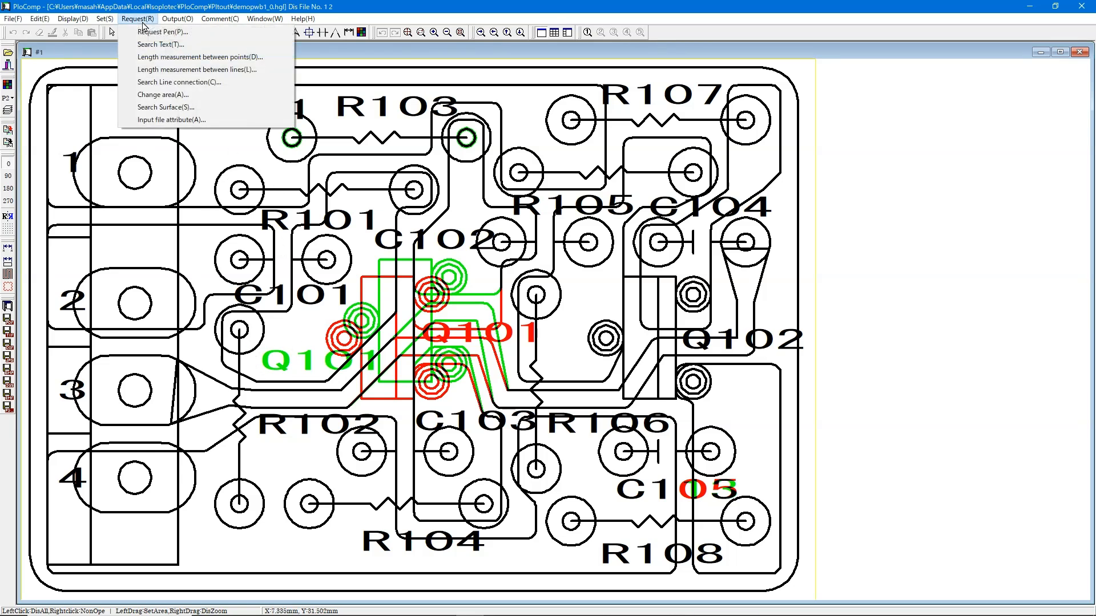
left_click(164, 95)
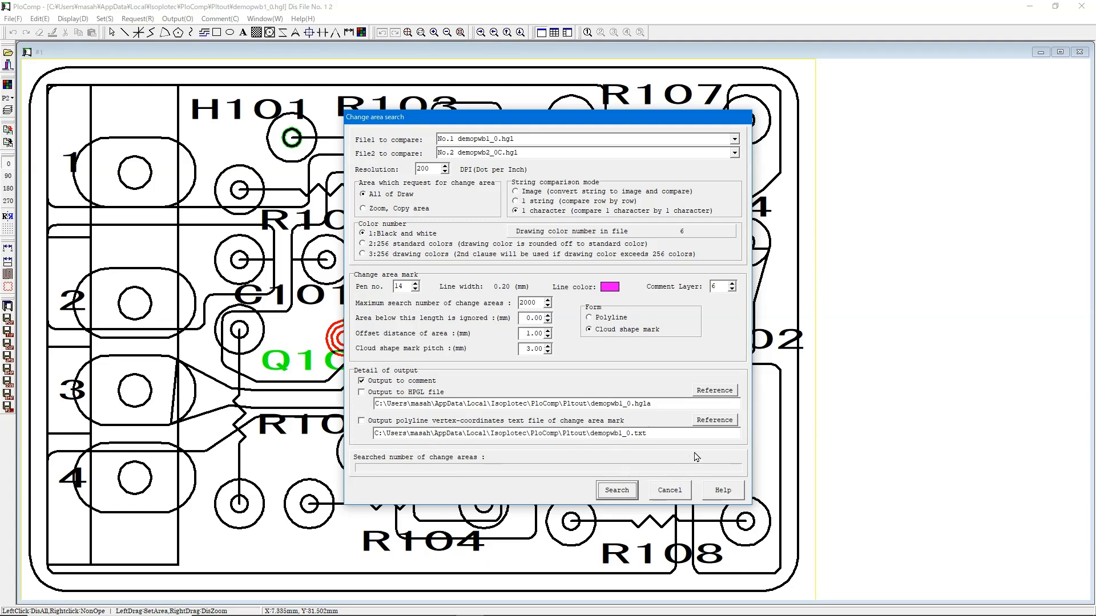
left_click(617, 491)
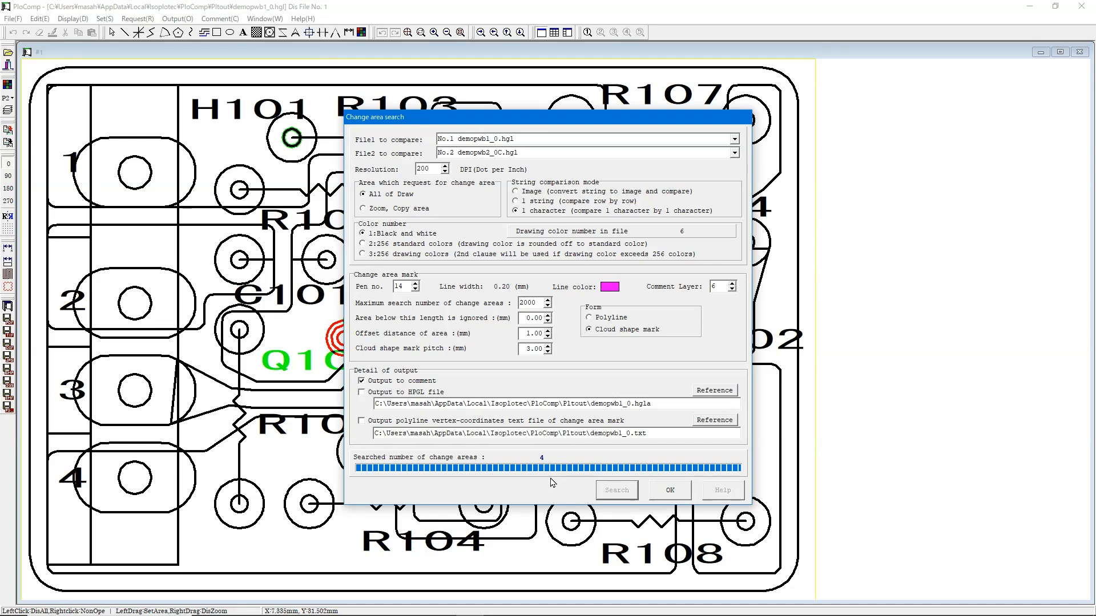
left_click(670, 490)
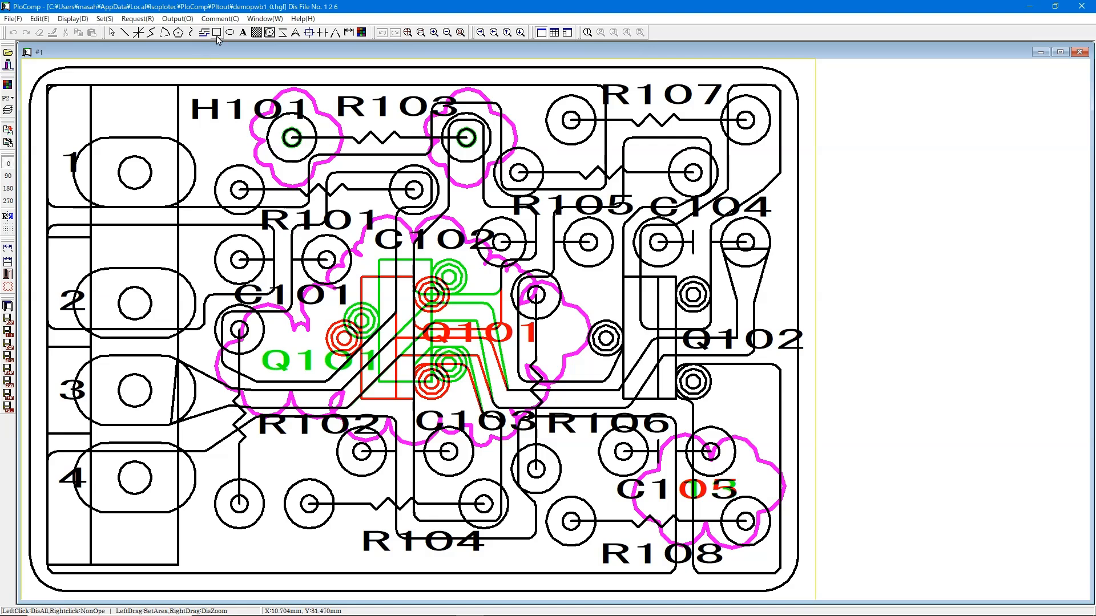
Hide the comment cloud marks to inspect the bare comparison, and display them again
left_click(220, 18)
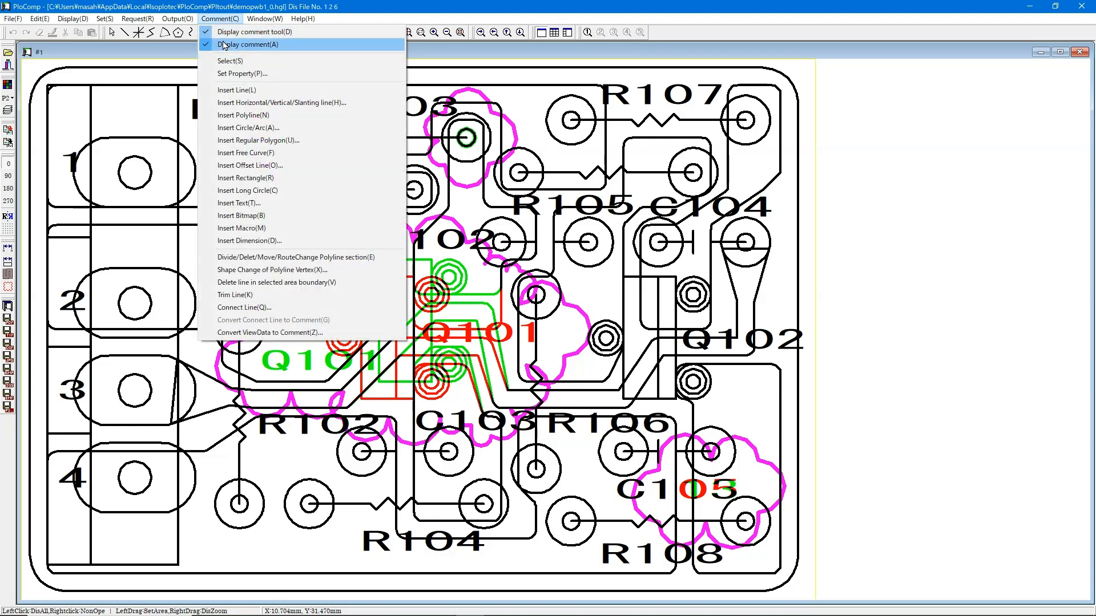
left_click(224, 44)
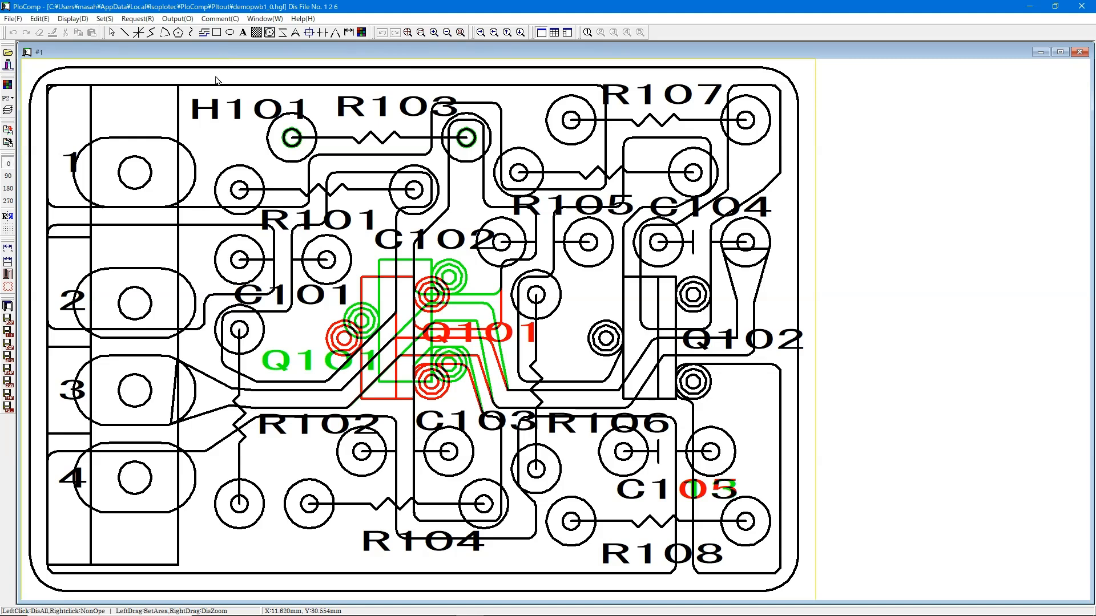
left_click(213, 20)
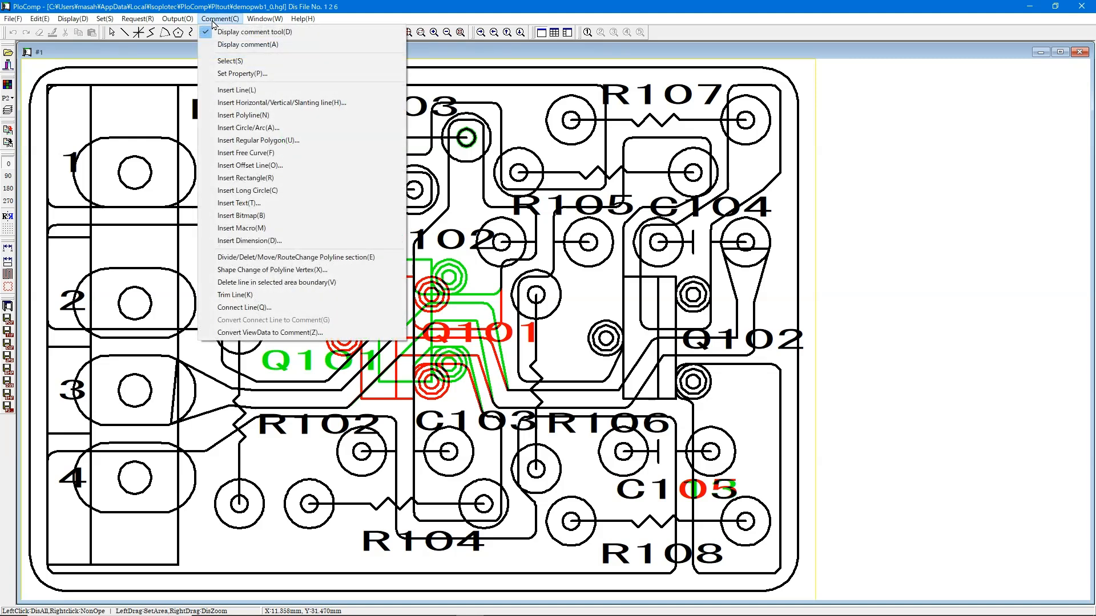
left_click(220, 44)
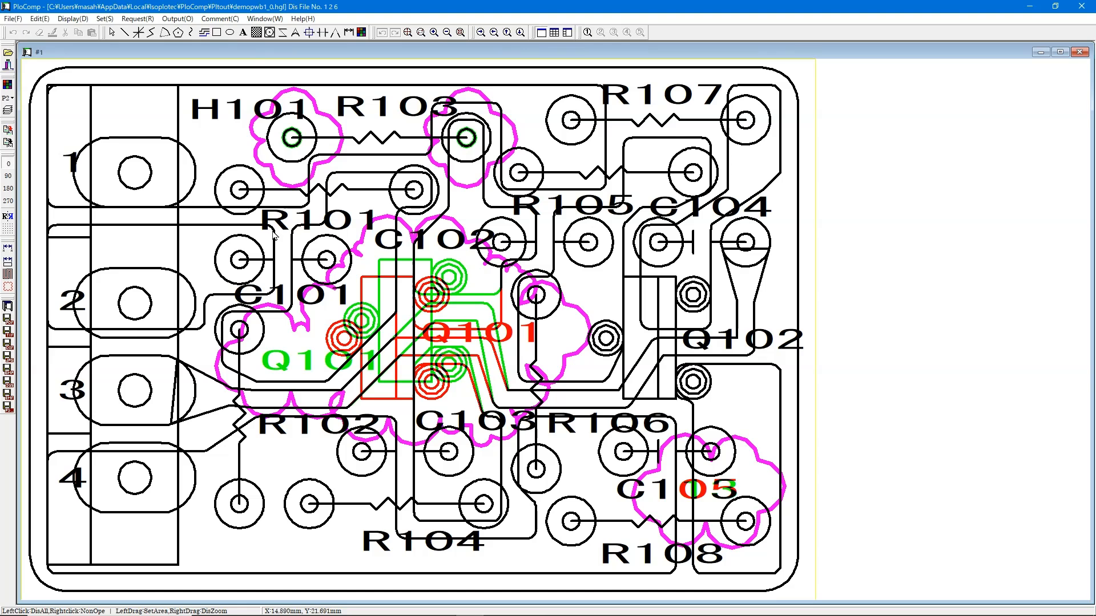
Export the marked comparison as demopwb1_0.pdf with AutoScale off, an output scale of 1 and the Drawing_area+Margin paper size
left_click(177, 18)
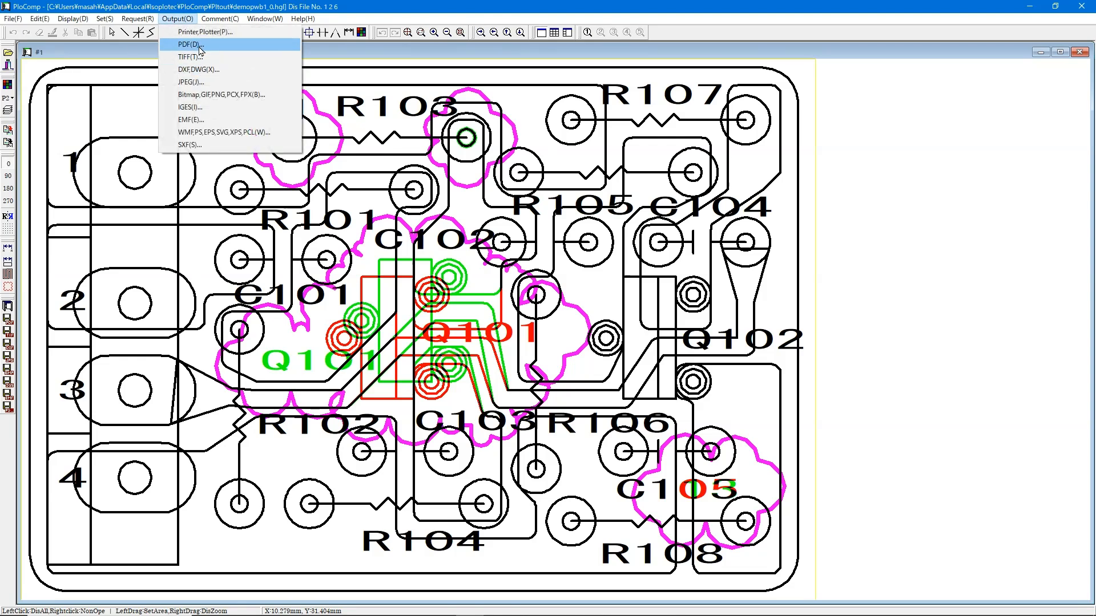
left_click(200, 46)
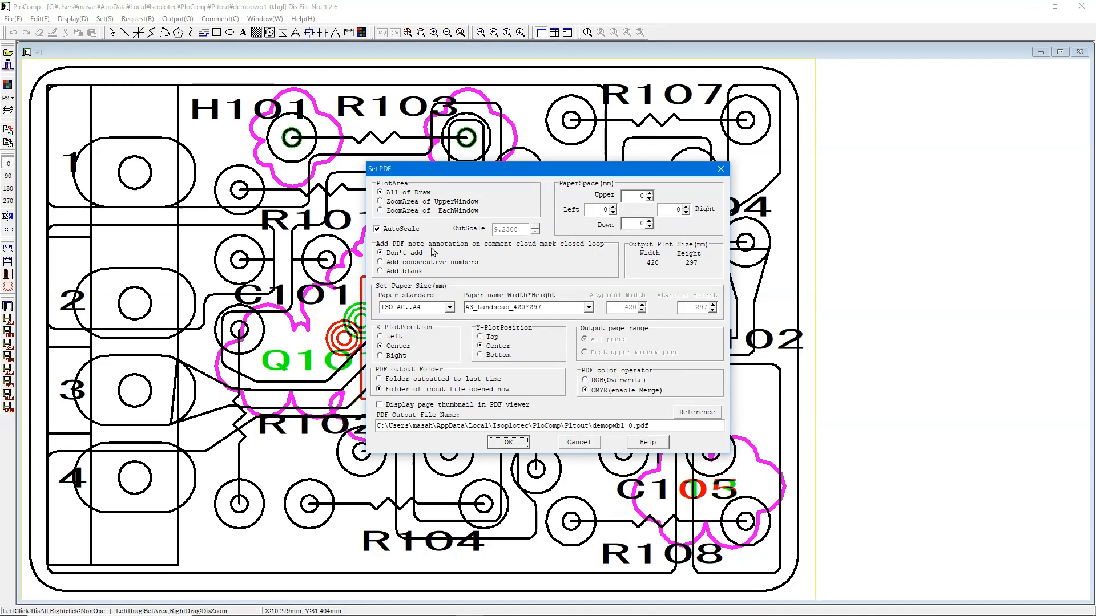
left_click(376, 229)
double_click(518, 228)
type("1")
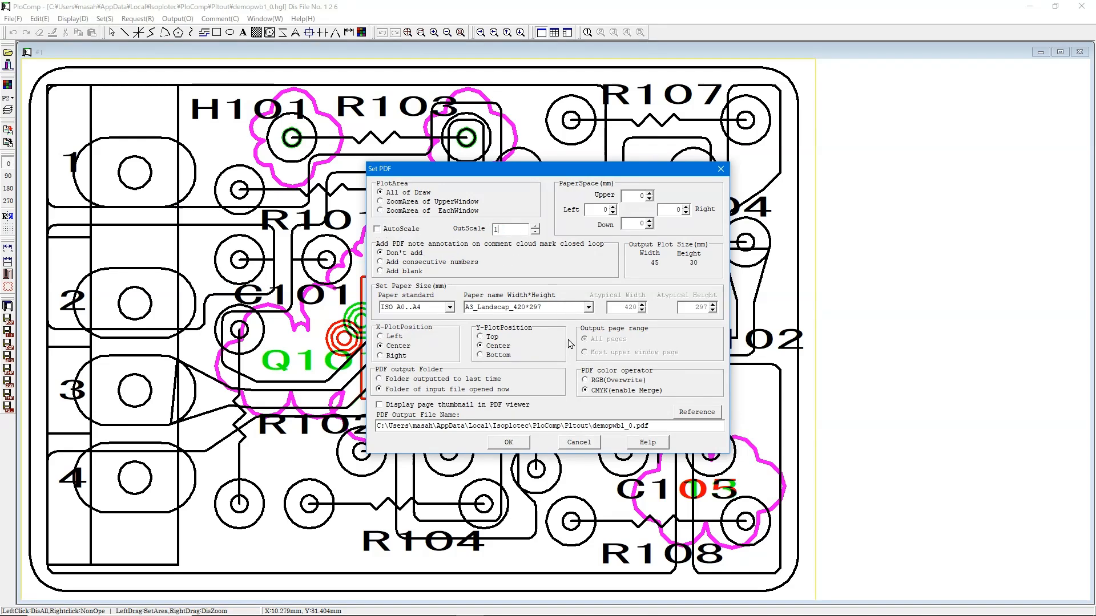
left_click(588, 308)
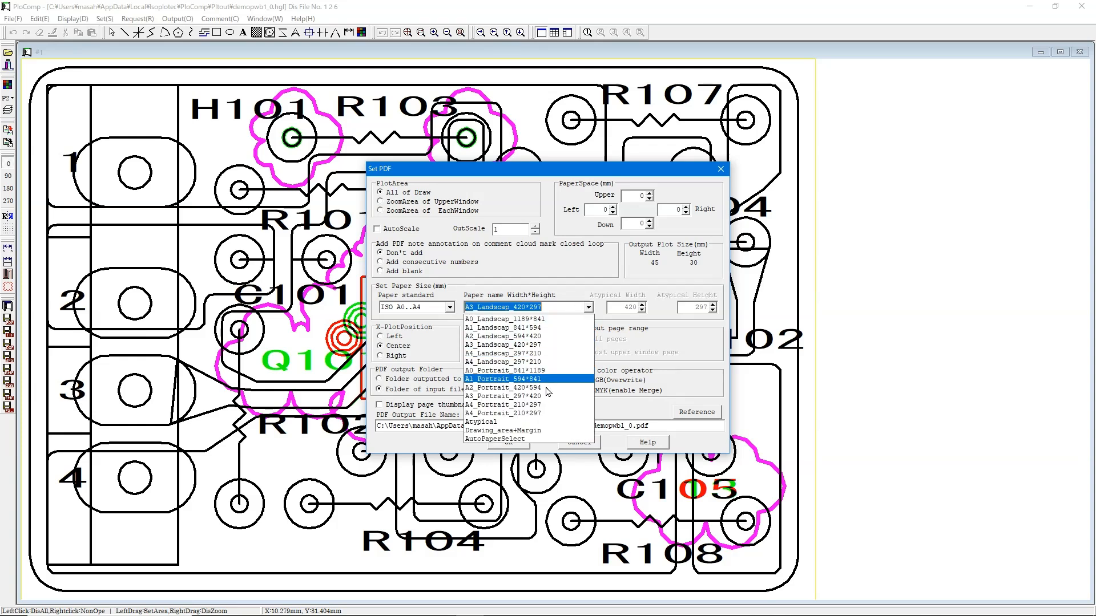
left_click(542, 431)
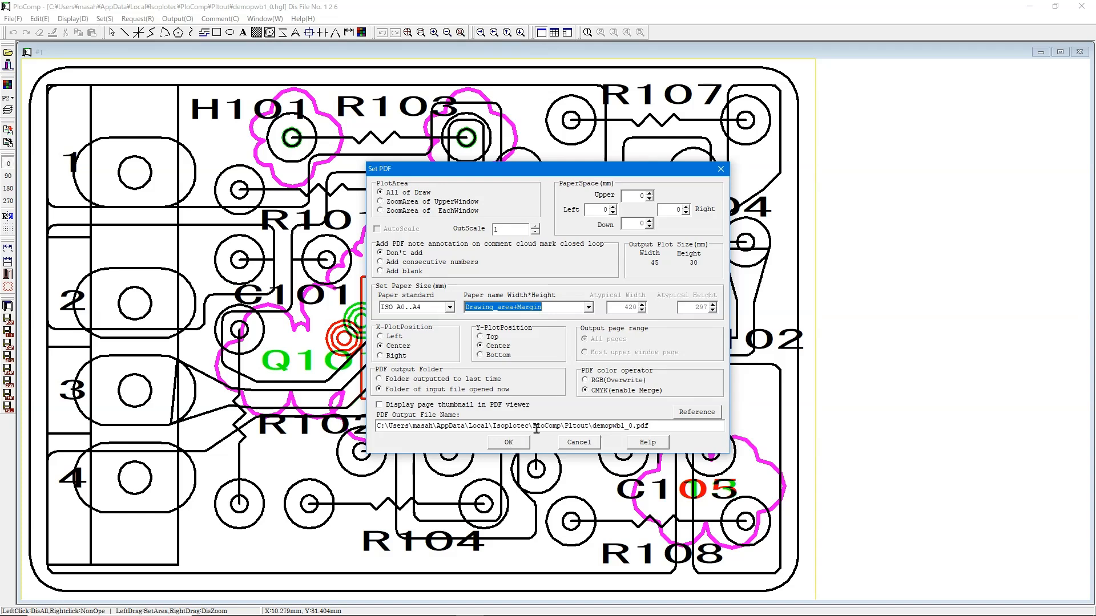
left_click(524, 445)
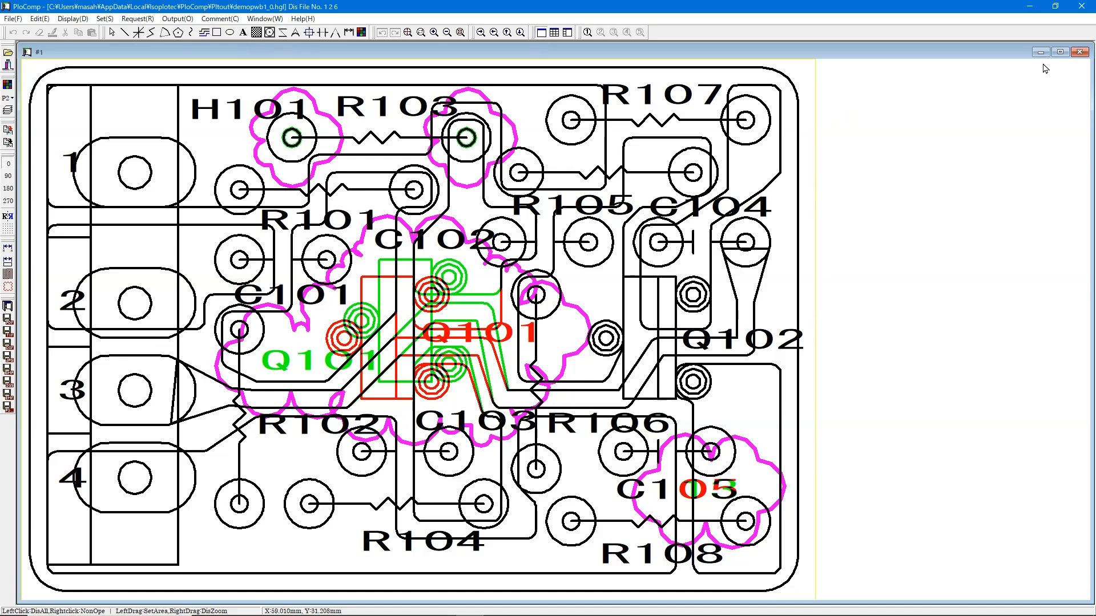
Exit PloComp, saving the changed comments to demopwb1_0.cmt
left_click(11, 18)
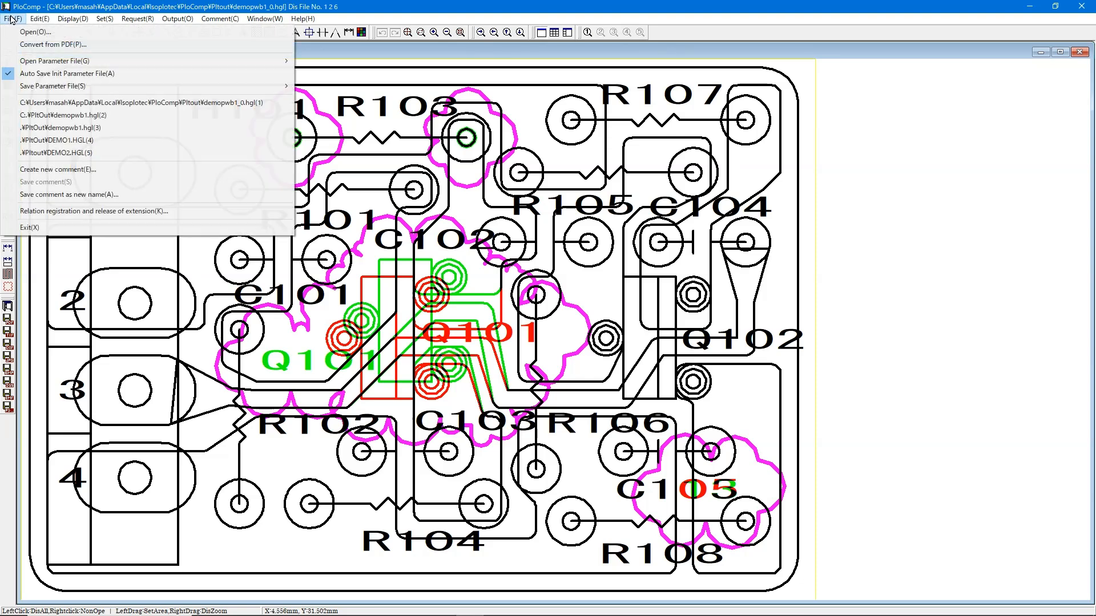
left_click(261, 229)
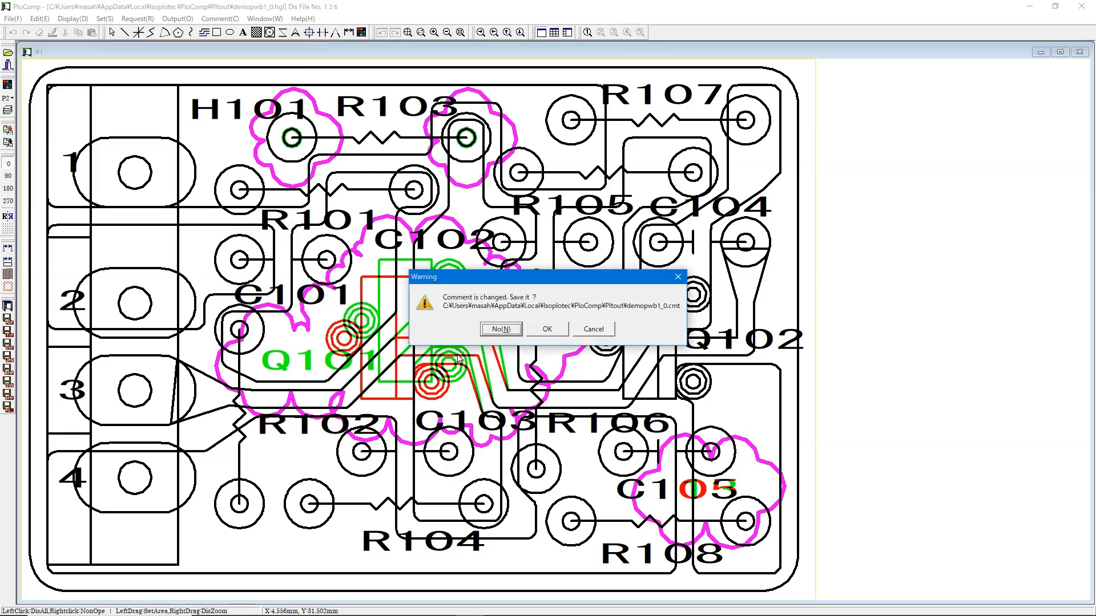
left_click(547, 330)
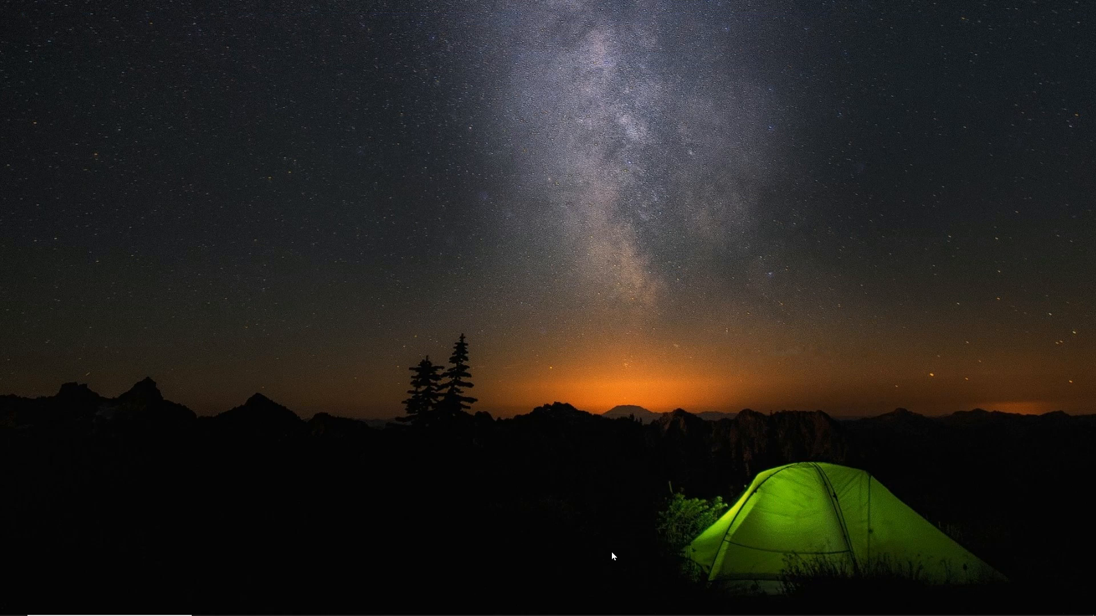
Start Adobe Acrobat Reader and review its Page Display preferences
mouse_move(517, 615)
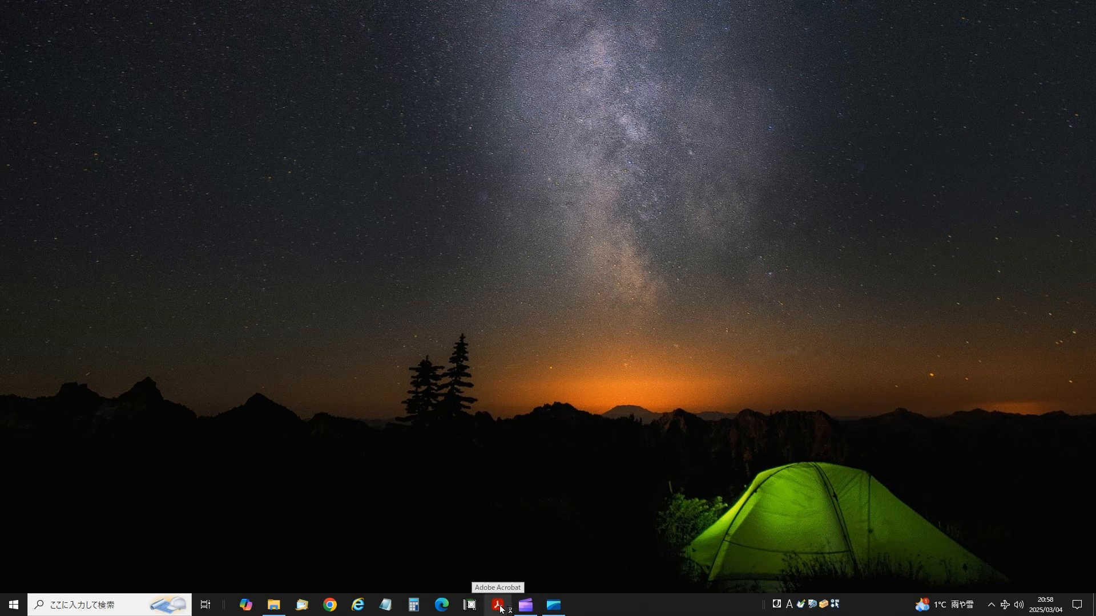
left_click(499, 608)
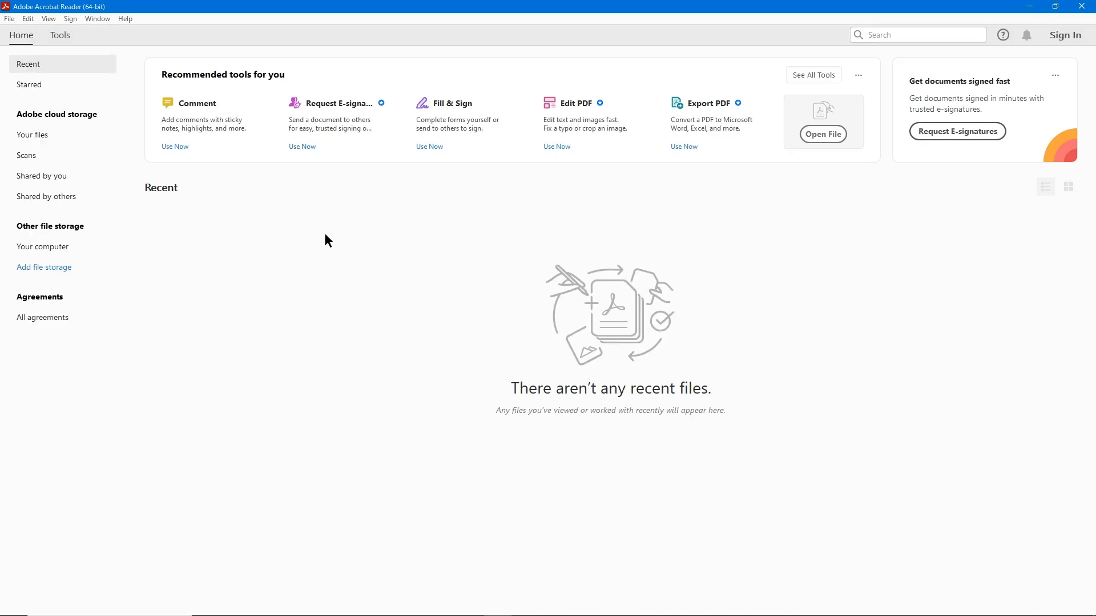
left_click(28, 18)
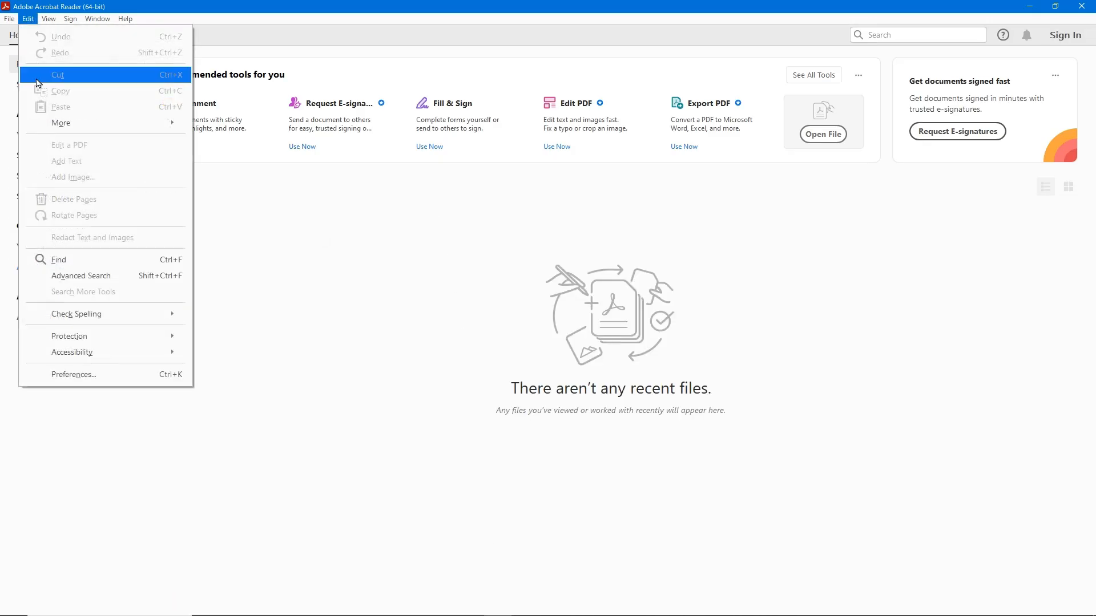
left_click(63, 373)
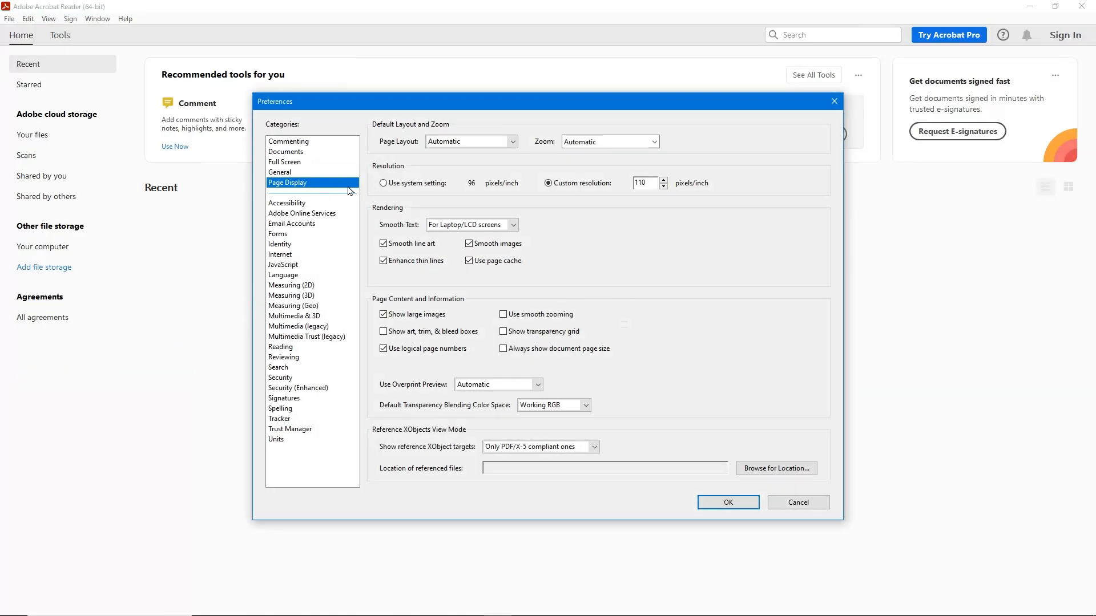
left_click(728, 501)
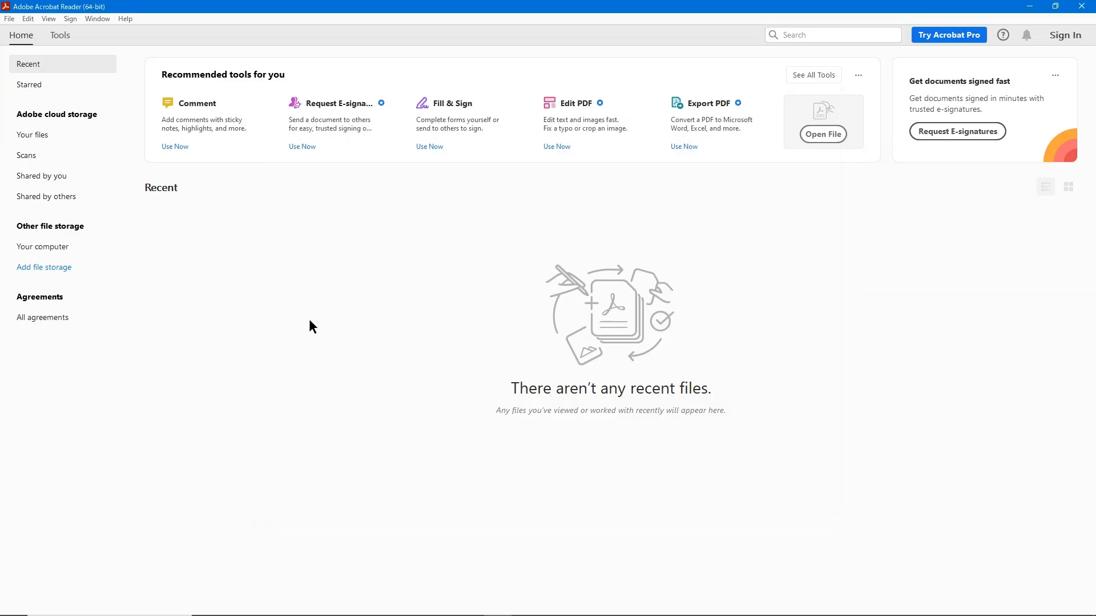
Open demopwb1_0.pdf from the Pltout folder
left_click(9, 18)
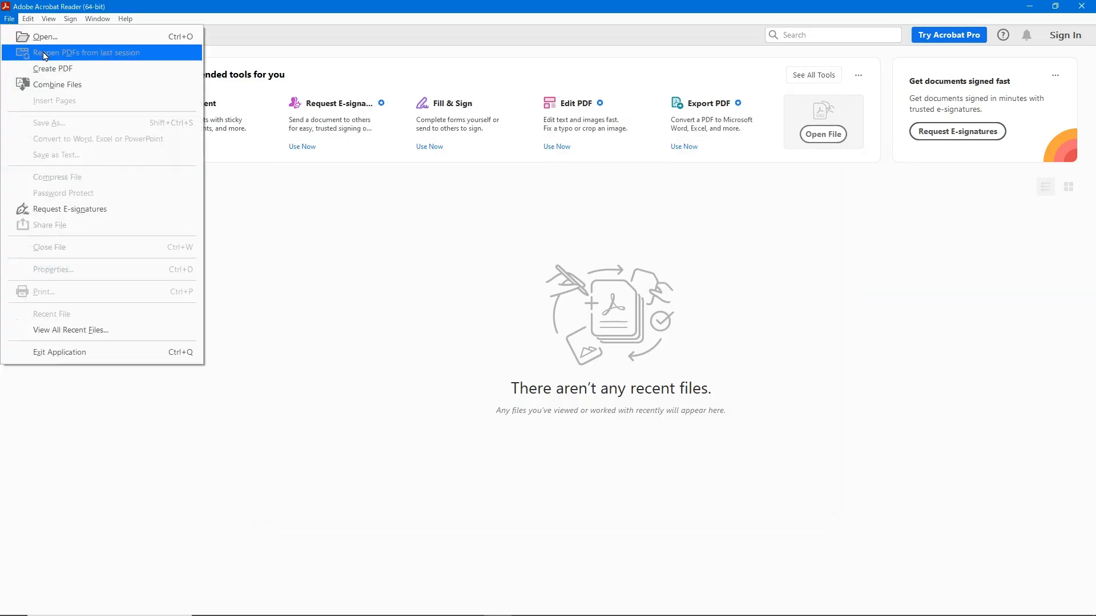
left_click(45, 37)
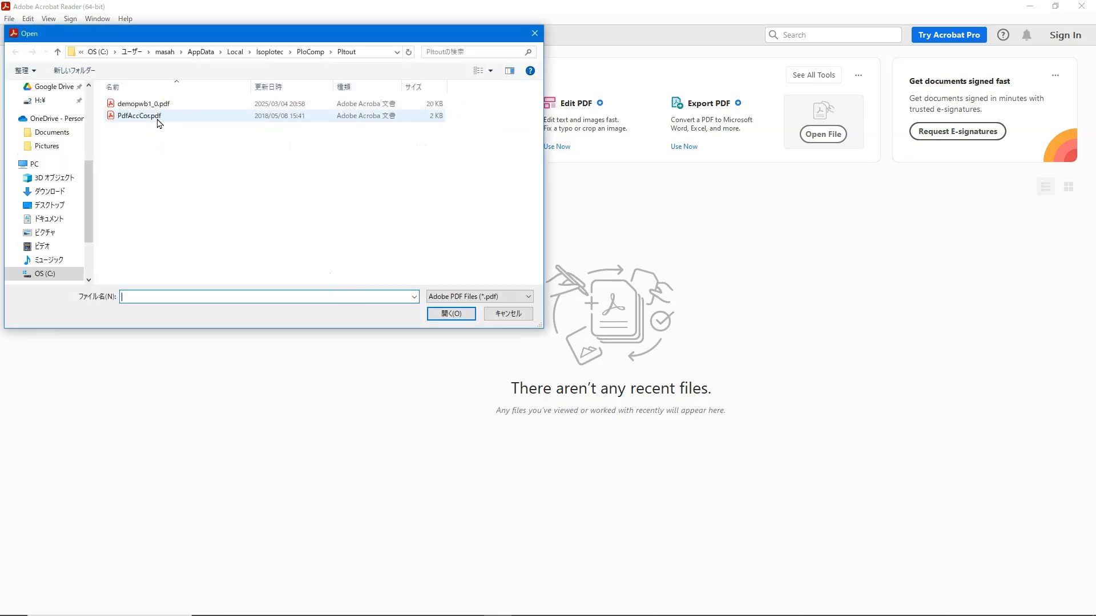
left_click(158, 104)
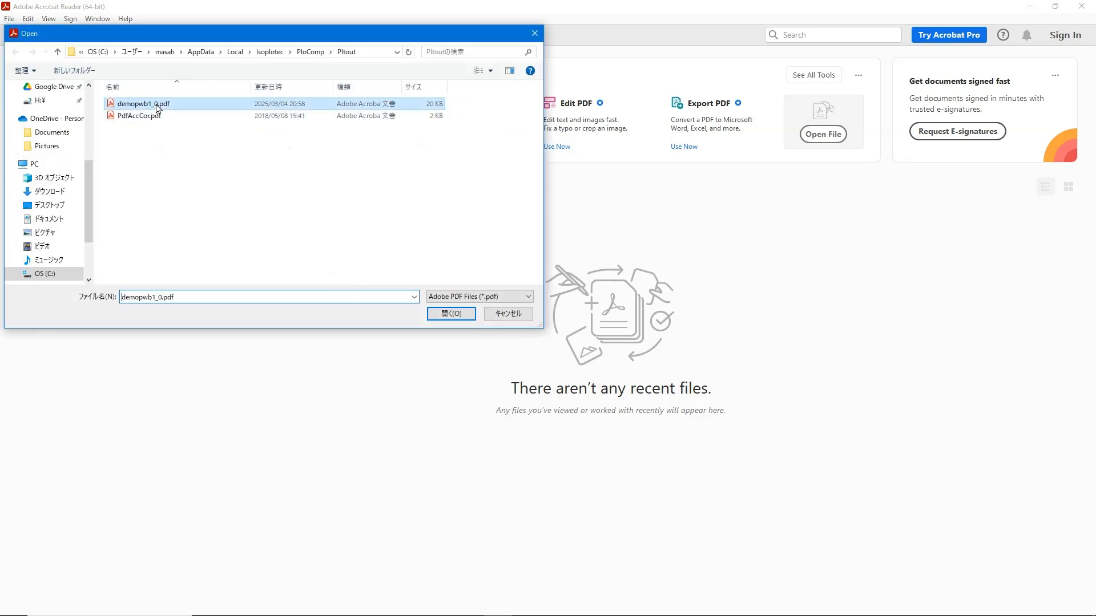
left_click(454, 311)
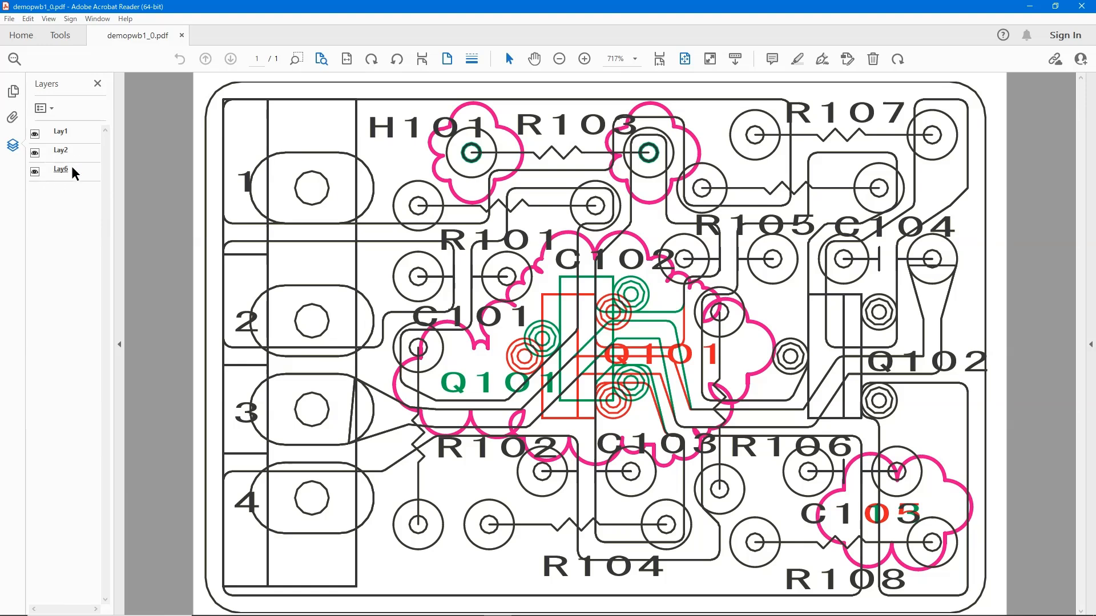
Hide and show layers Lay1, Lay2 and Lay6 one at a time to check what each contains
left_click(35, 134)
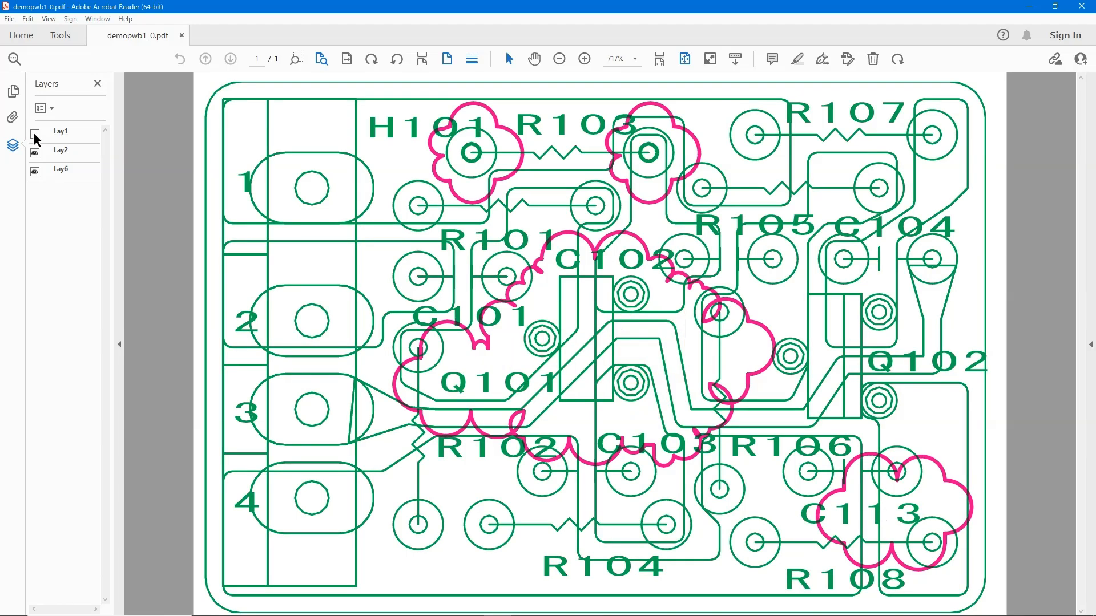
left_click(35, 135)
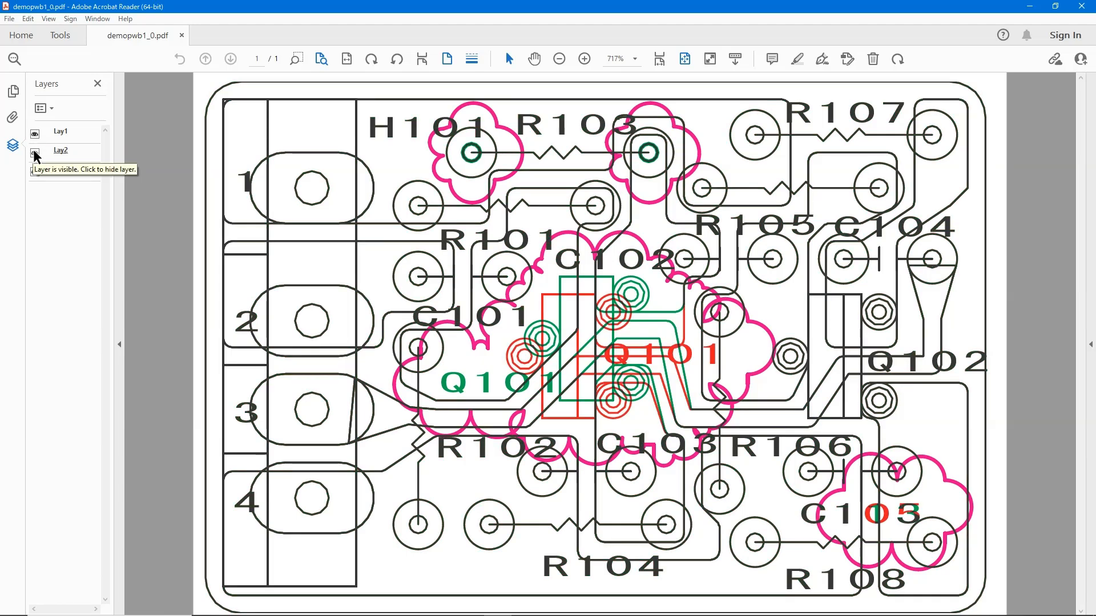
left_click(35, 154)
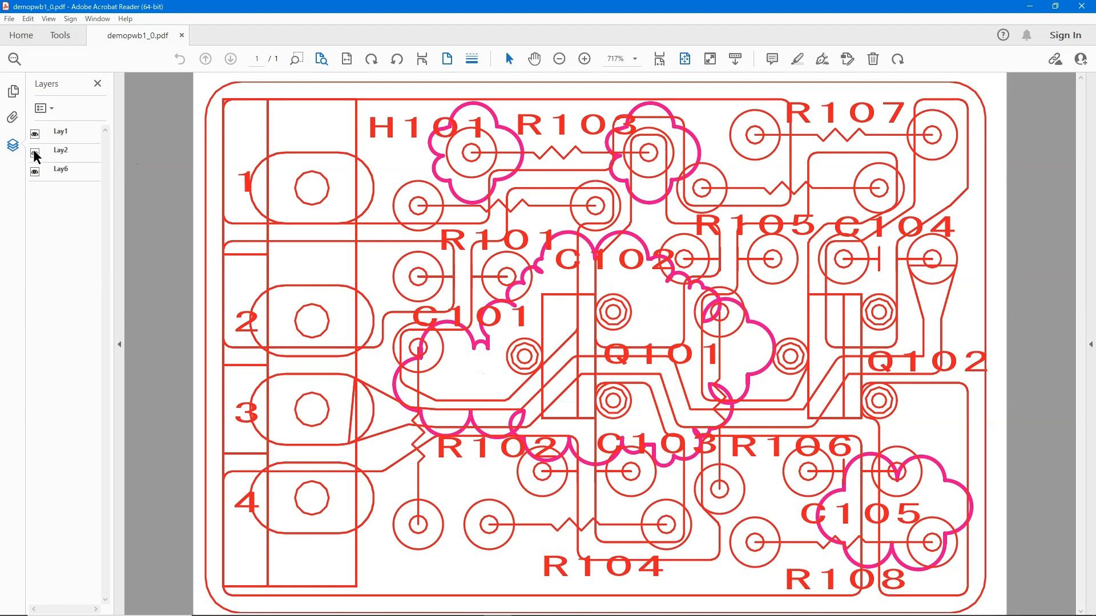
left_click(35, 153)
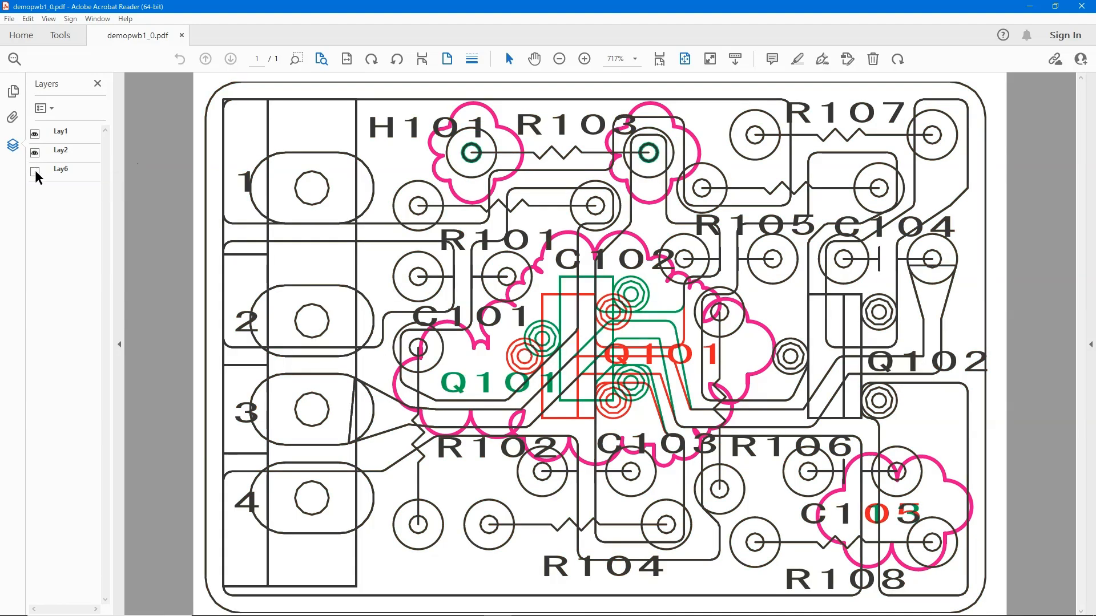
left_click(35, 172)
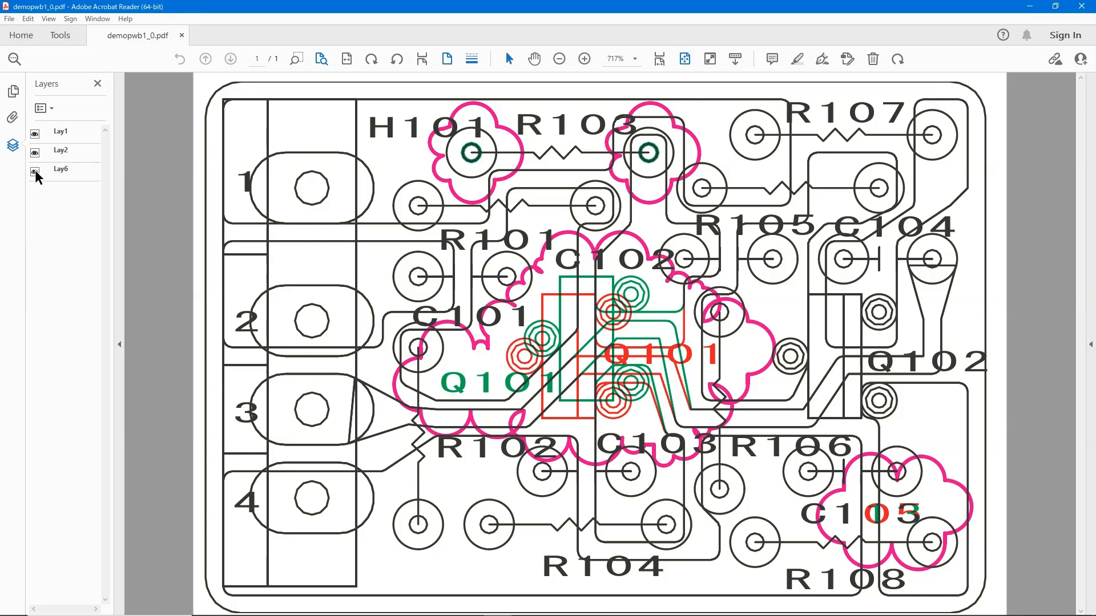